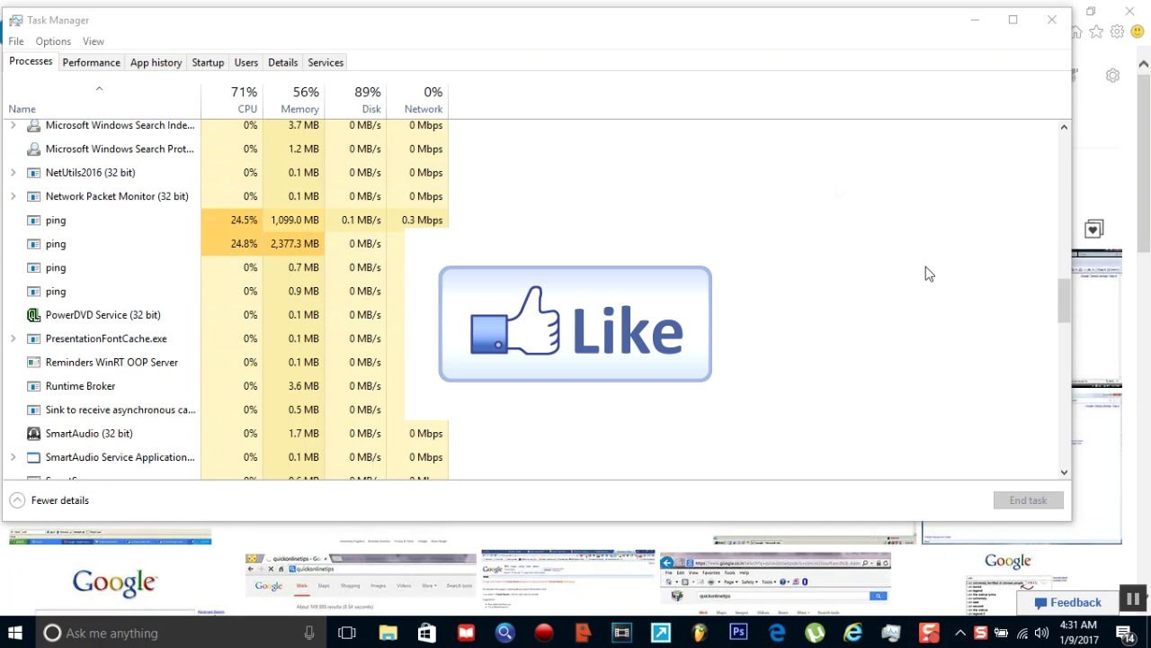
- Open the first ping process's file location, the Expository folder under Program Files (x86)
drag(1065, 300, 1057, 153)
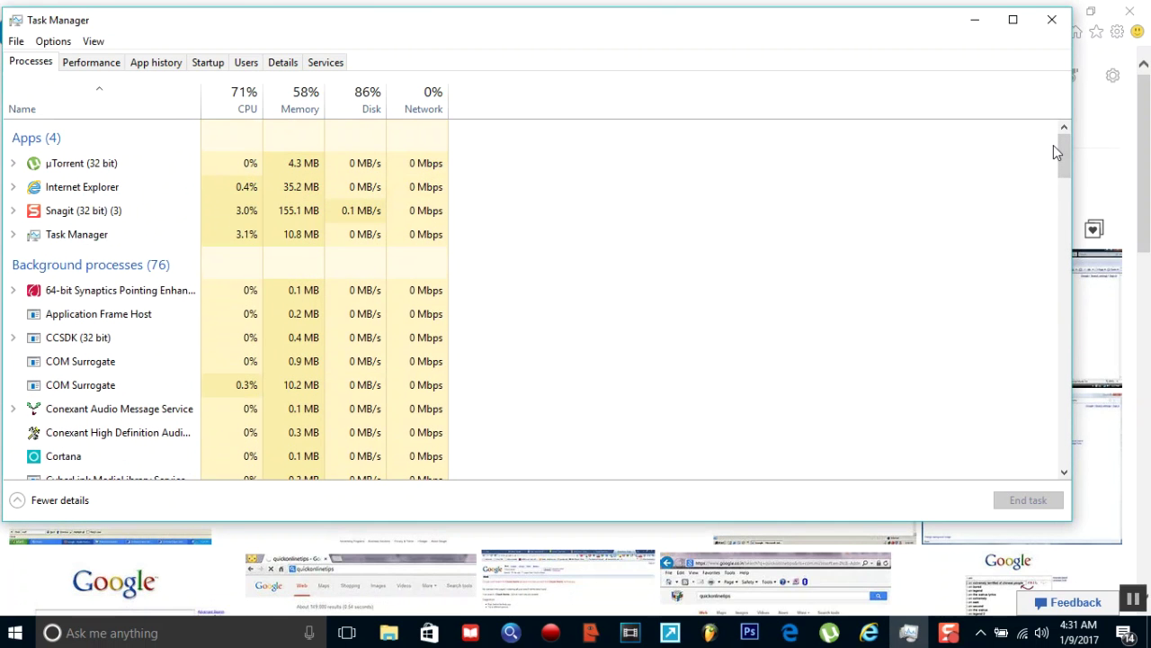
scroll(1059, 159, down, 2)
scroll(1061, 193, down, 2)
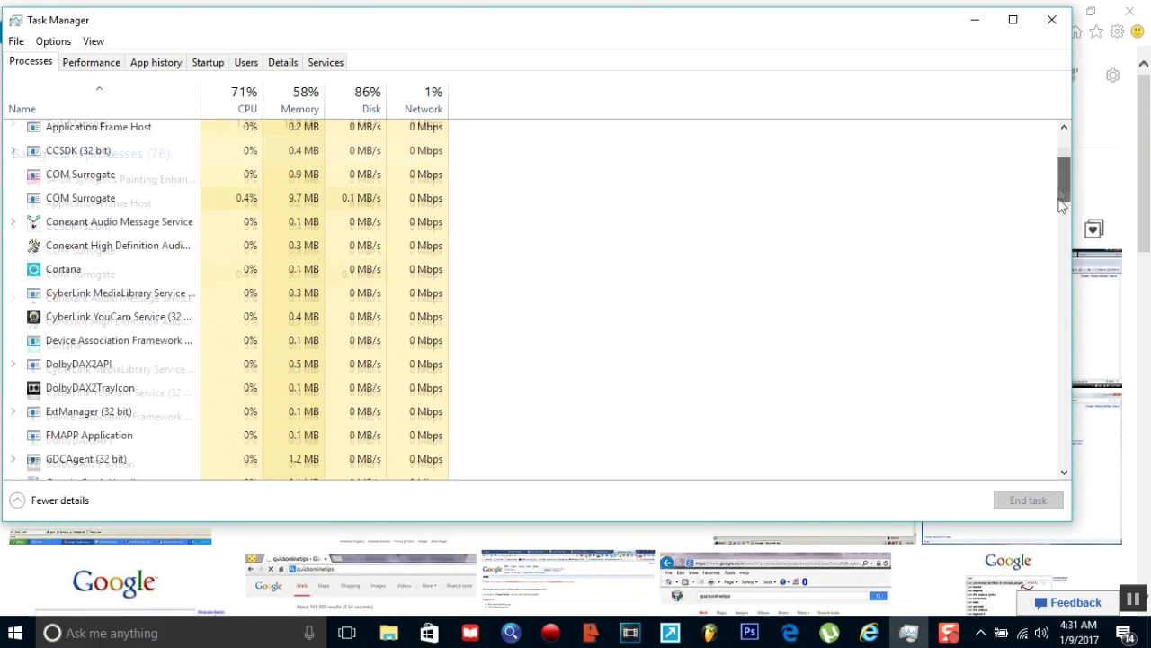
scroll(1065, 184, up, 3)
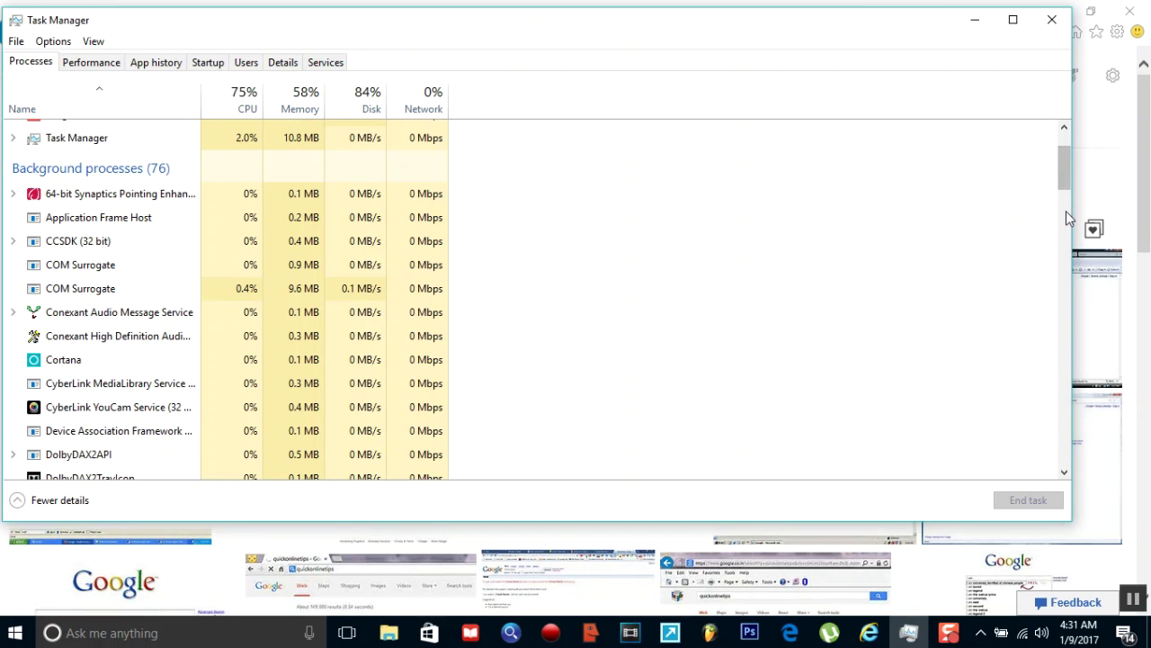
scroll(1060, 169, down, 2)
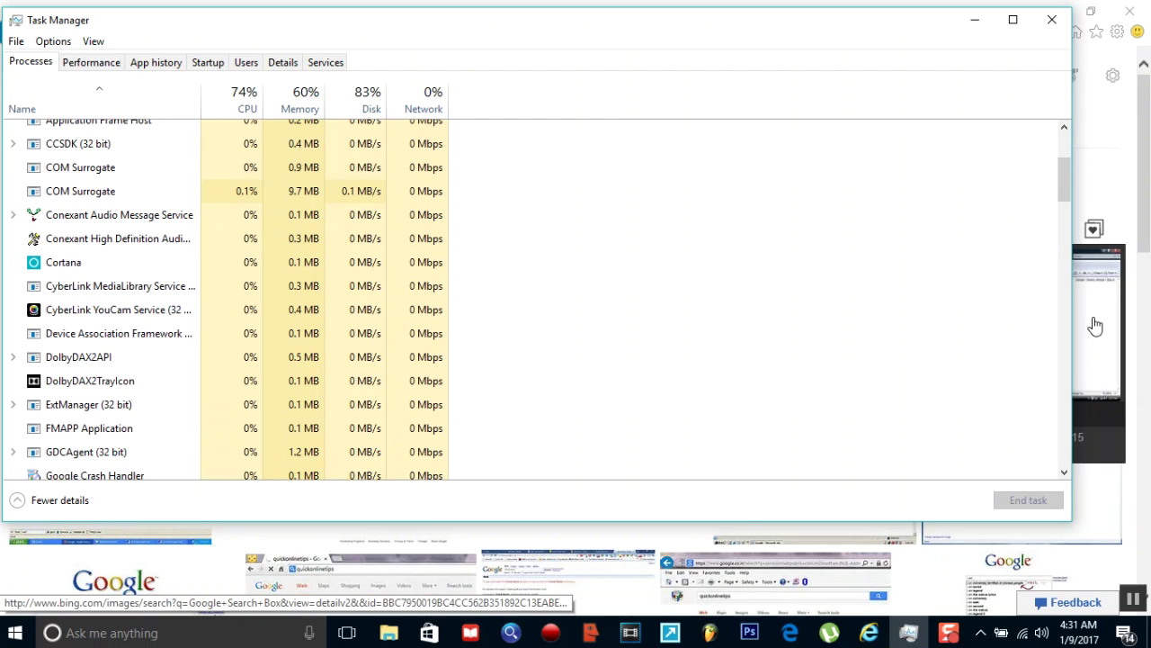
scroll(1063, 191, down, 1)
drag(1063, 192, 1064, 196)
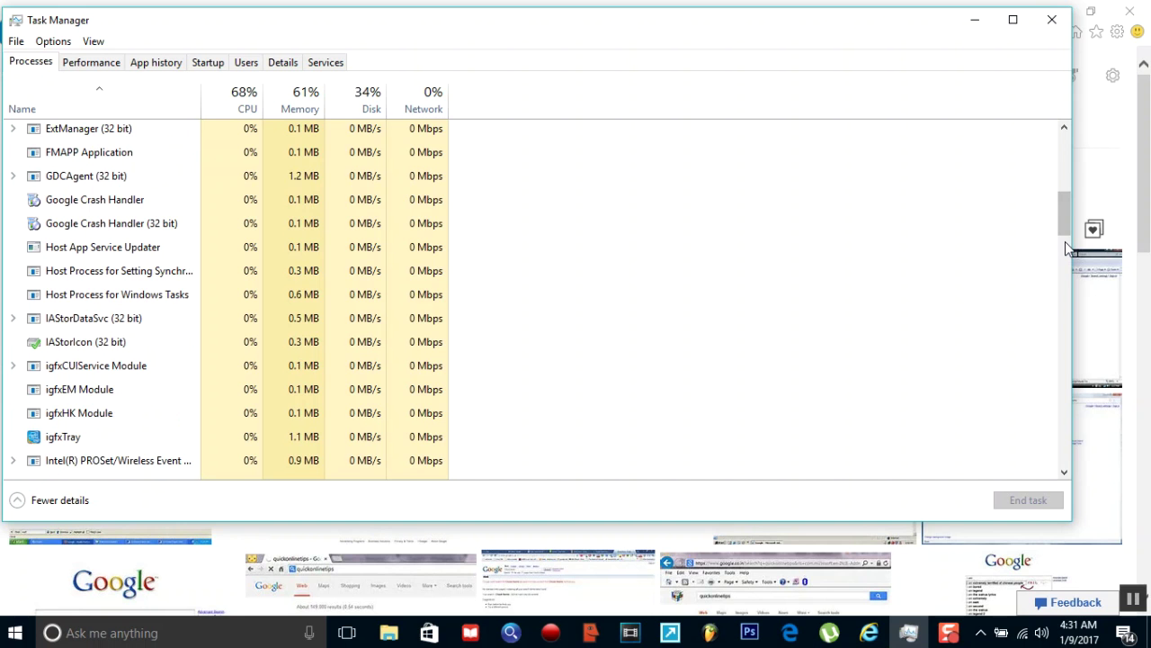
drag(1064, 218, 1079, 298)
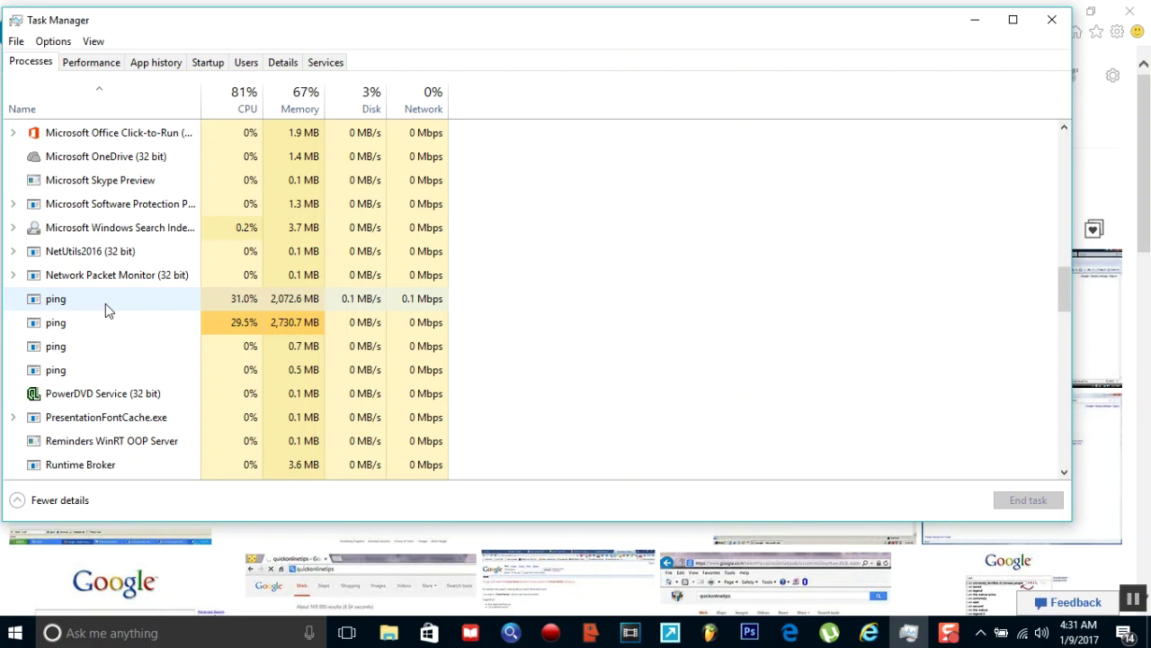
right_click(105, 306)
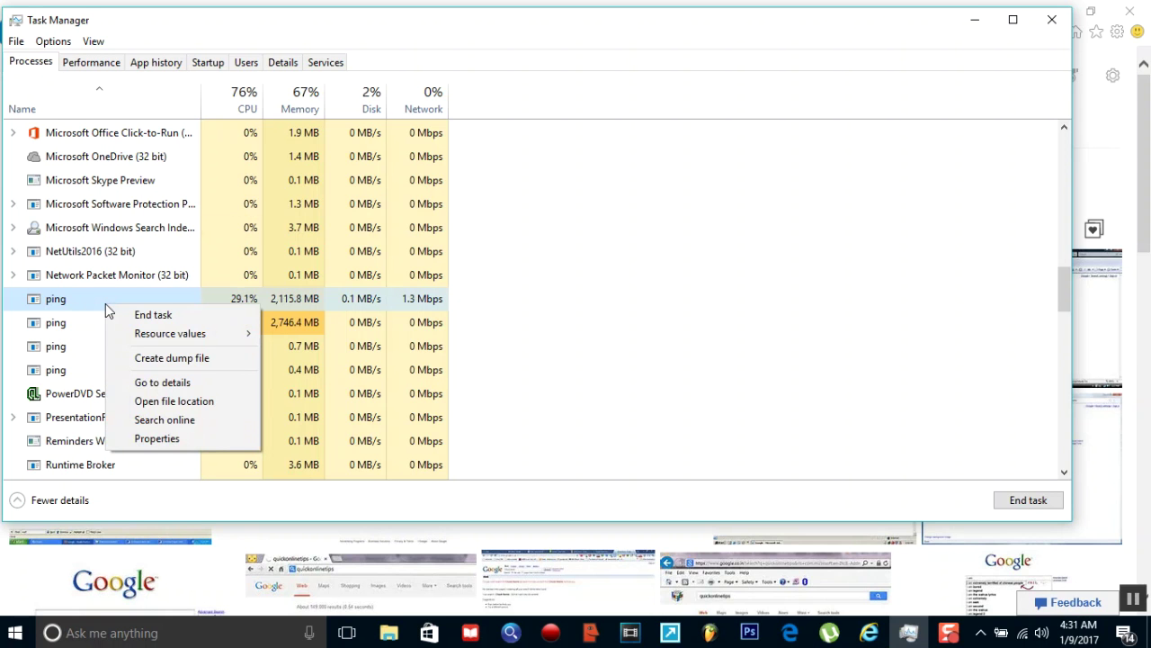
click(205, 401)
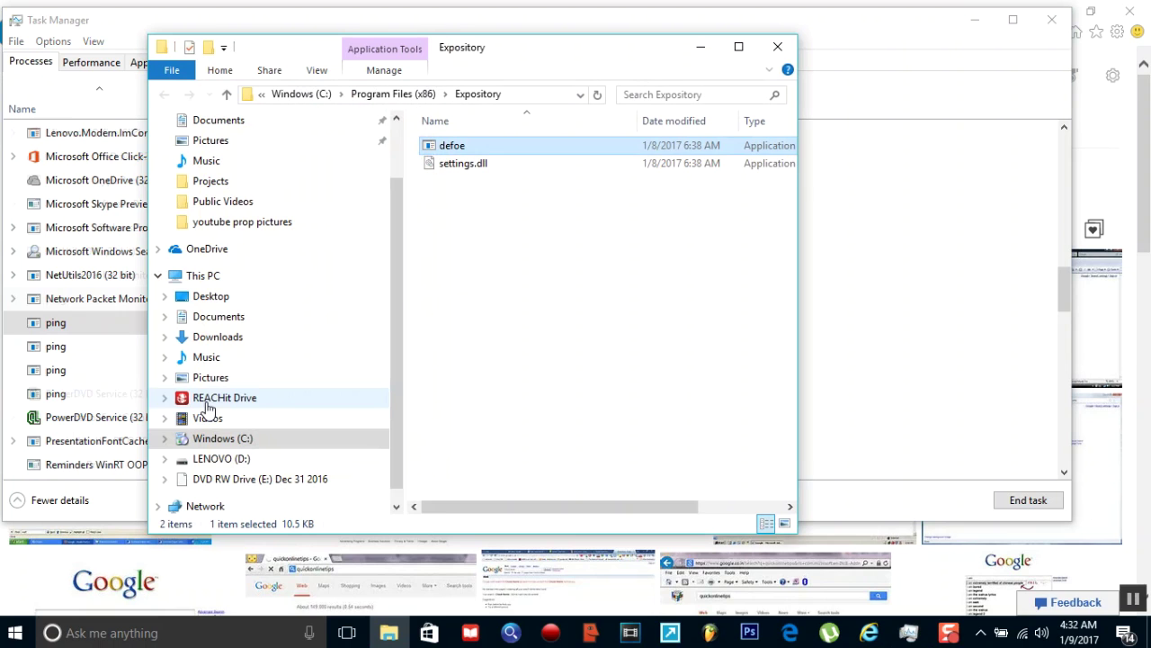
mouse_move(470, 165)
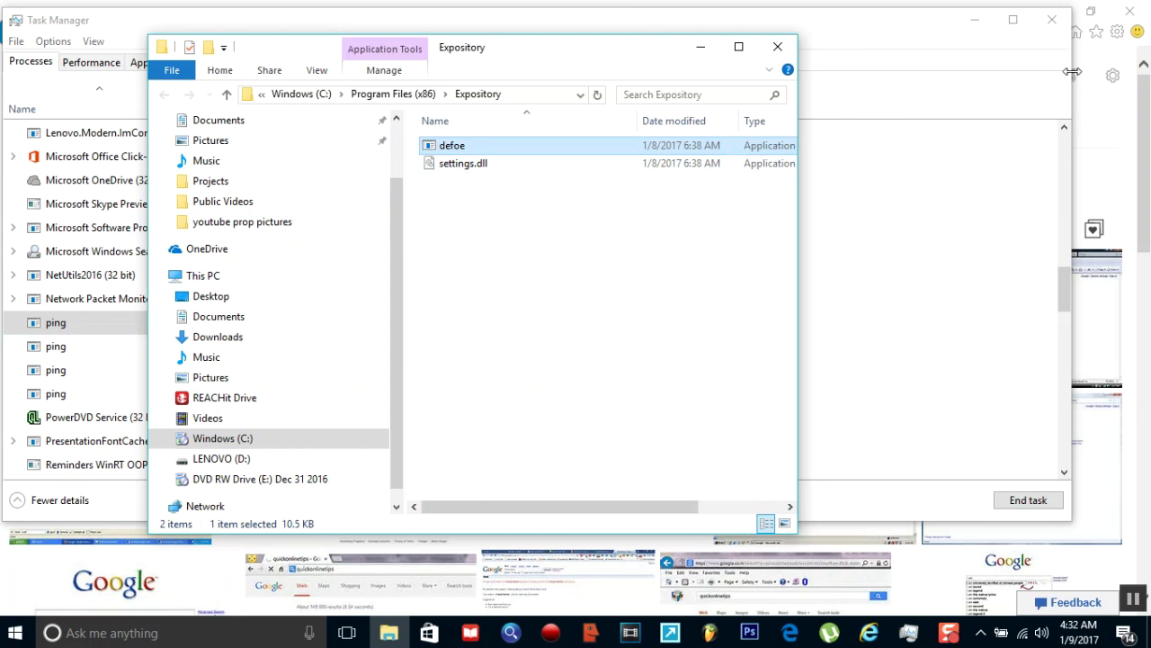
- Narrow Task Manager beside the folder, then end the third ping process and the 2,998.8 MB one
drag(1071, 76, 351, 156)
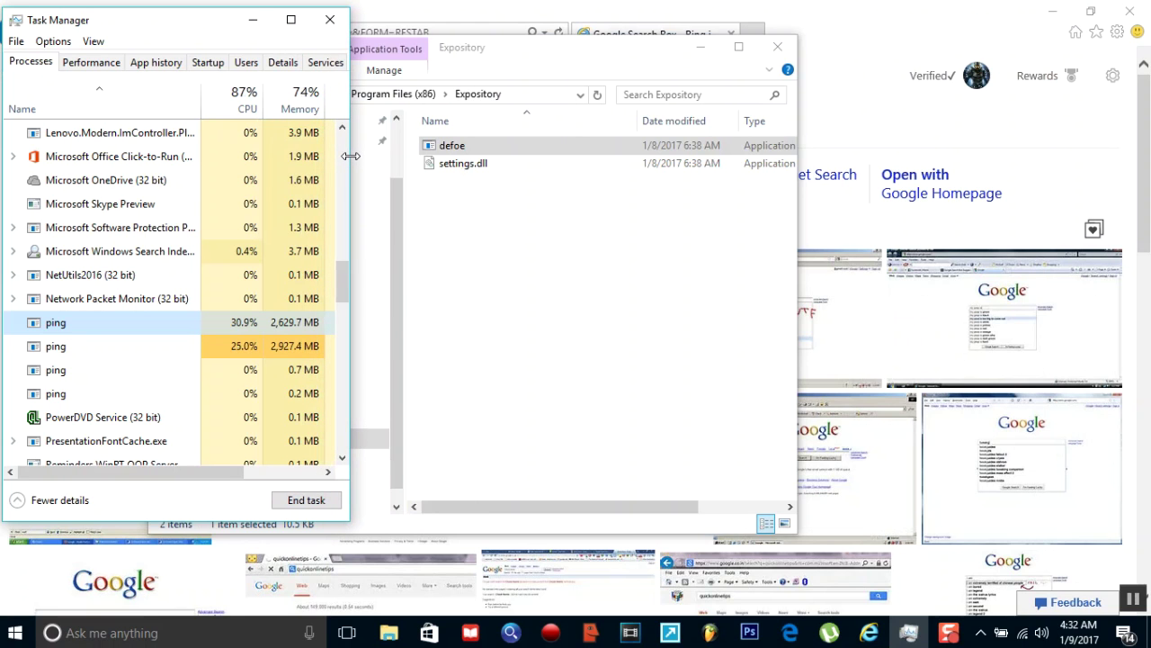
click(79, 376)
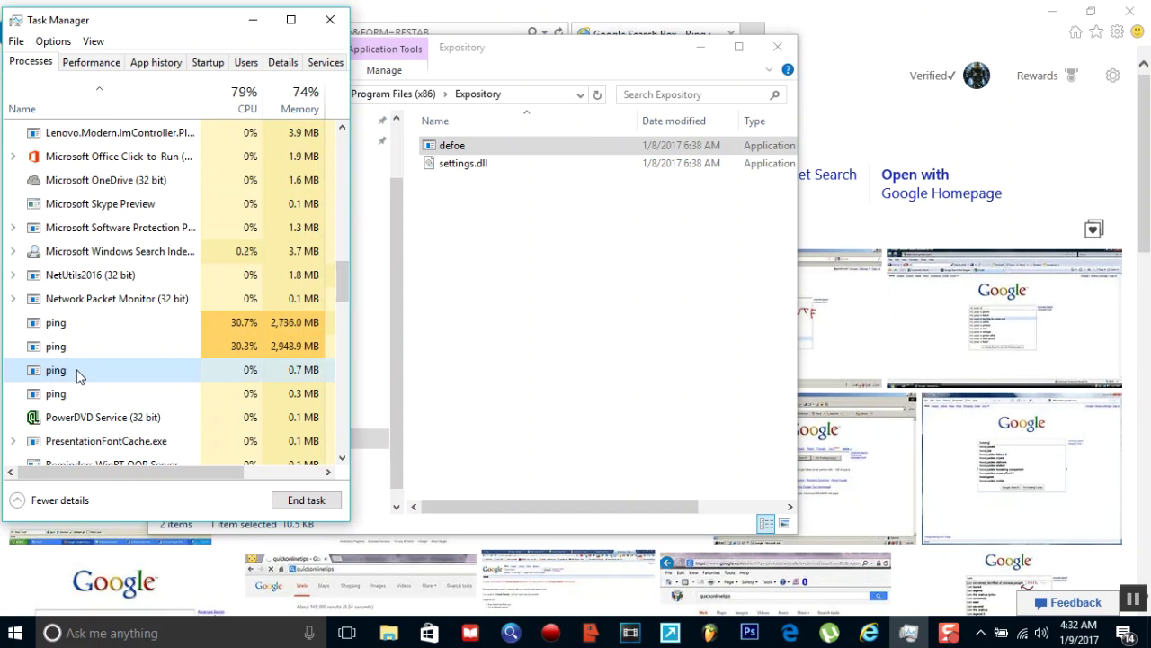
right_click(78, 376)
click(117, 380)
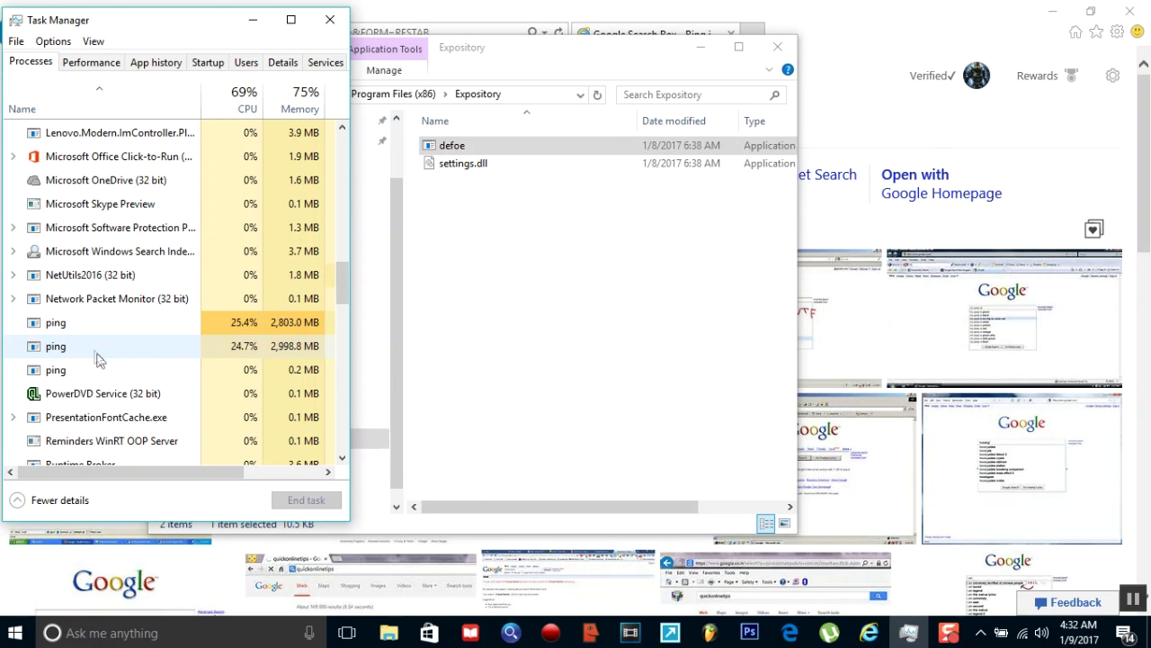
right_click(86, 340)
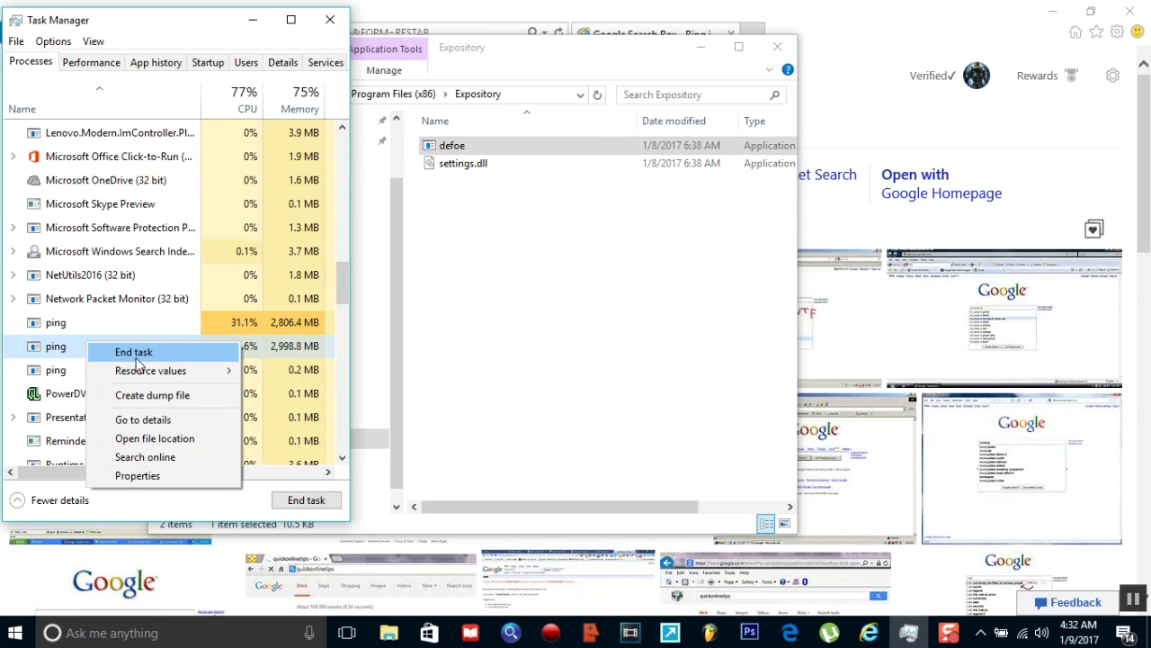
click(135, 359)
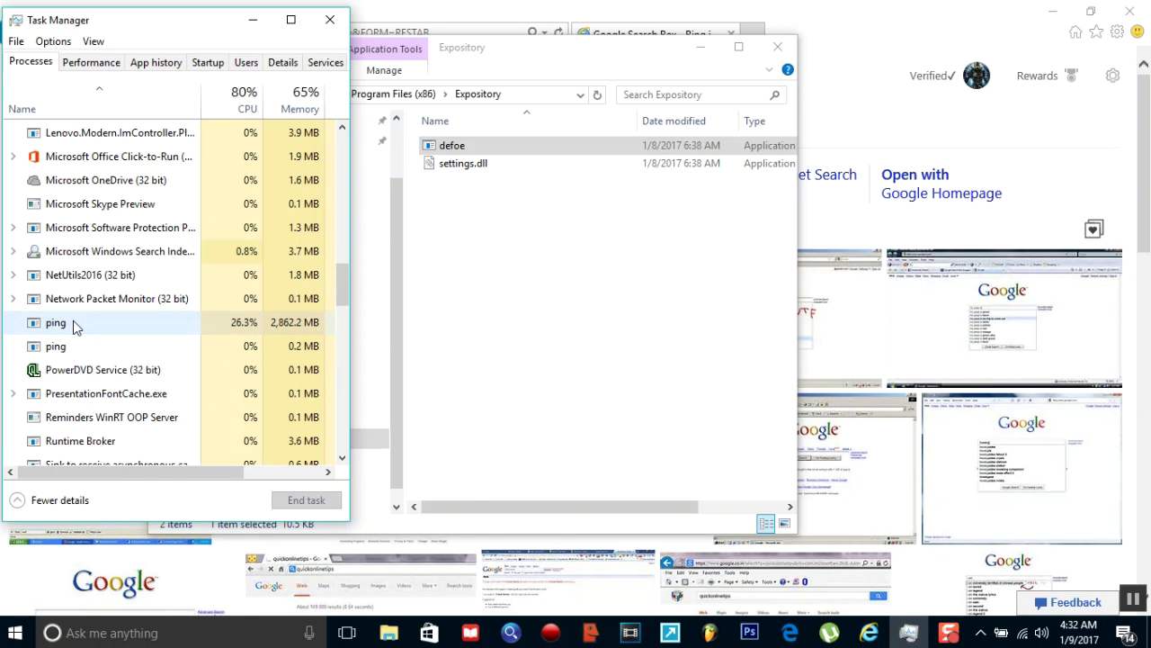
- End the two remaining ping processes so none are left running
right_click(77, 328)
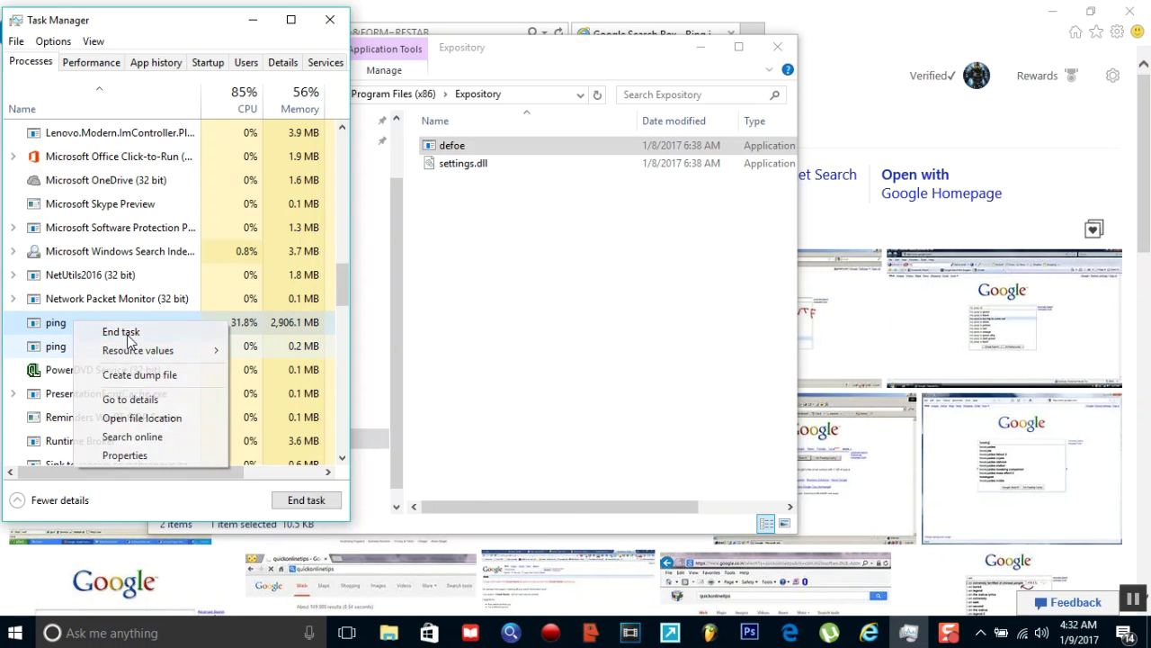
click(108, 331)
right_click(99, 345)
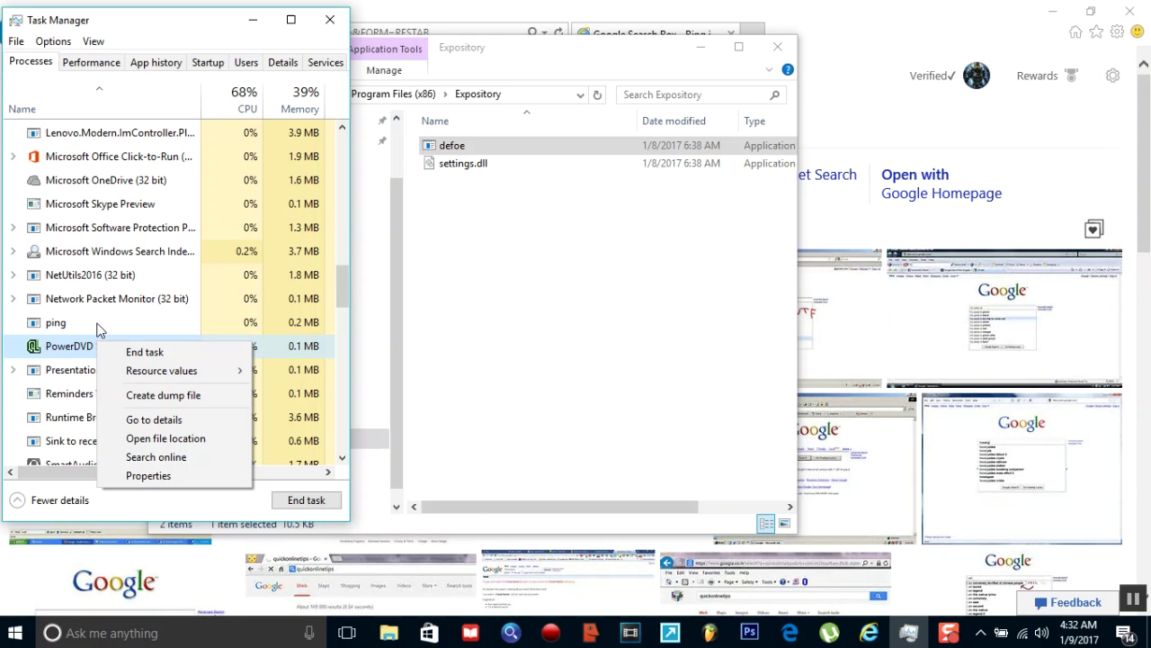
click(99, 329)
right_click(97, 327)
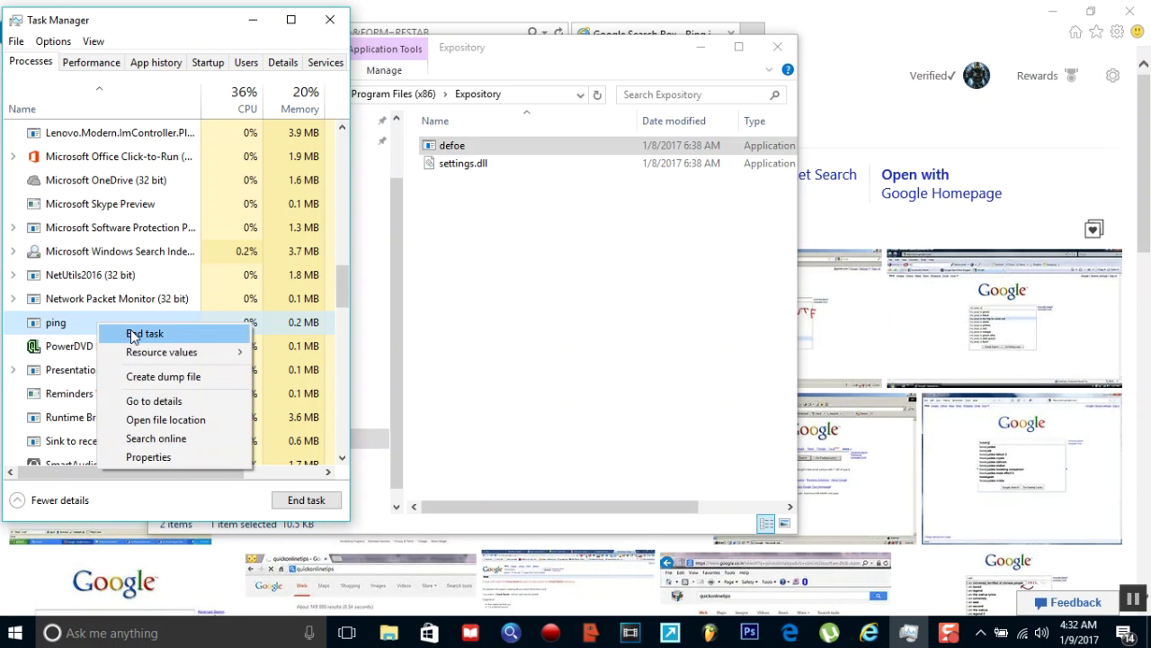
click(134, 333)
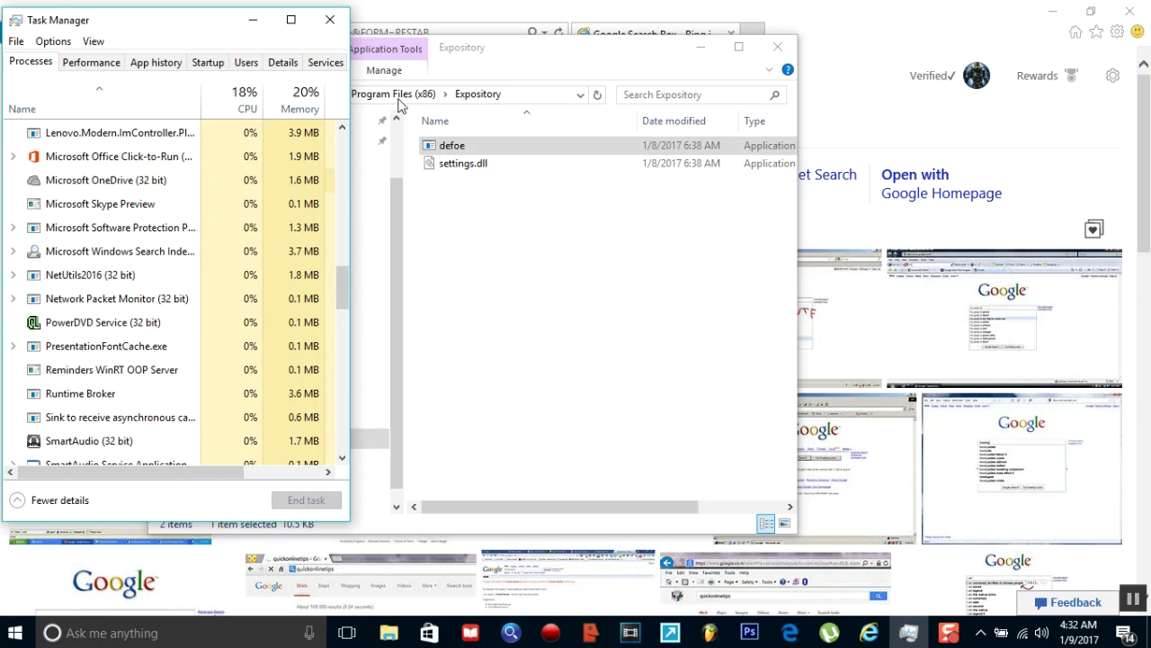
- Delete the defoe file, granting administrator permission
click(463, 148)
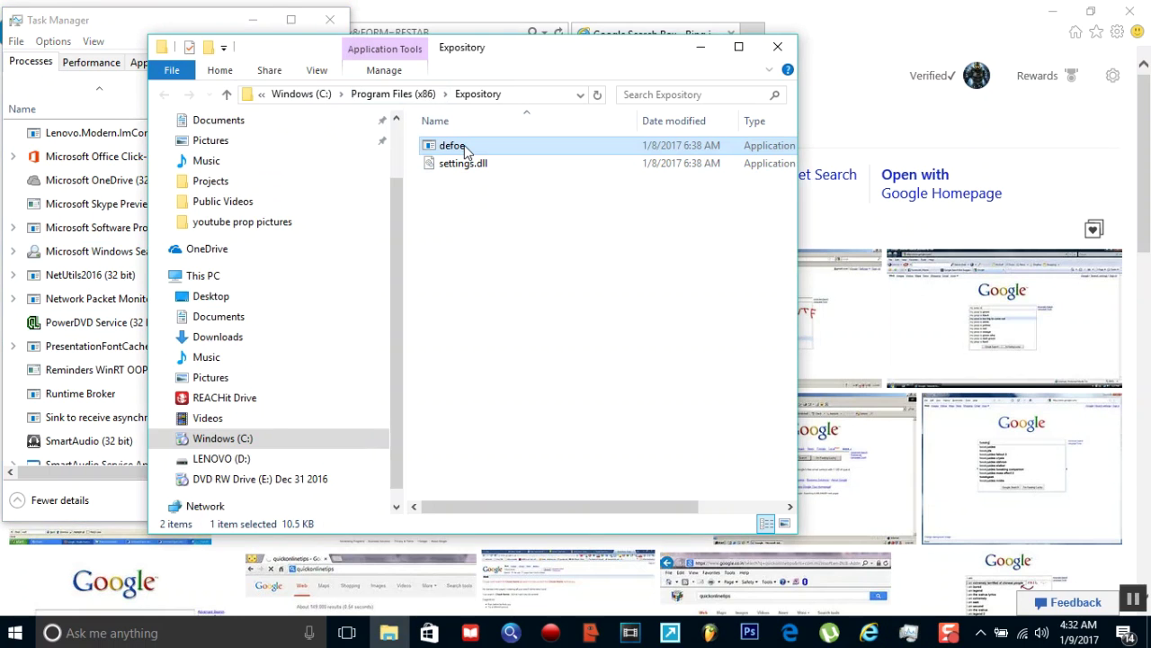
key(Delete)
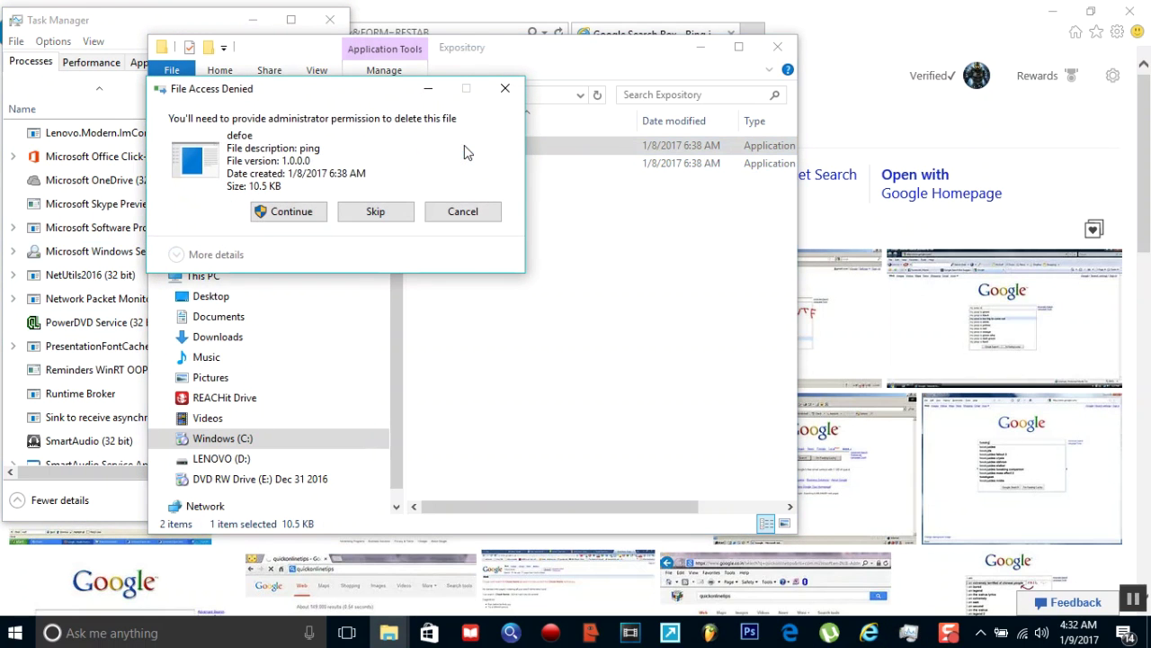
click(290, 212)
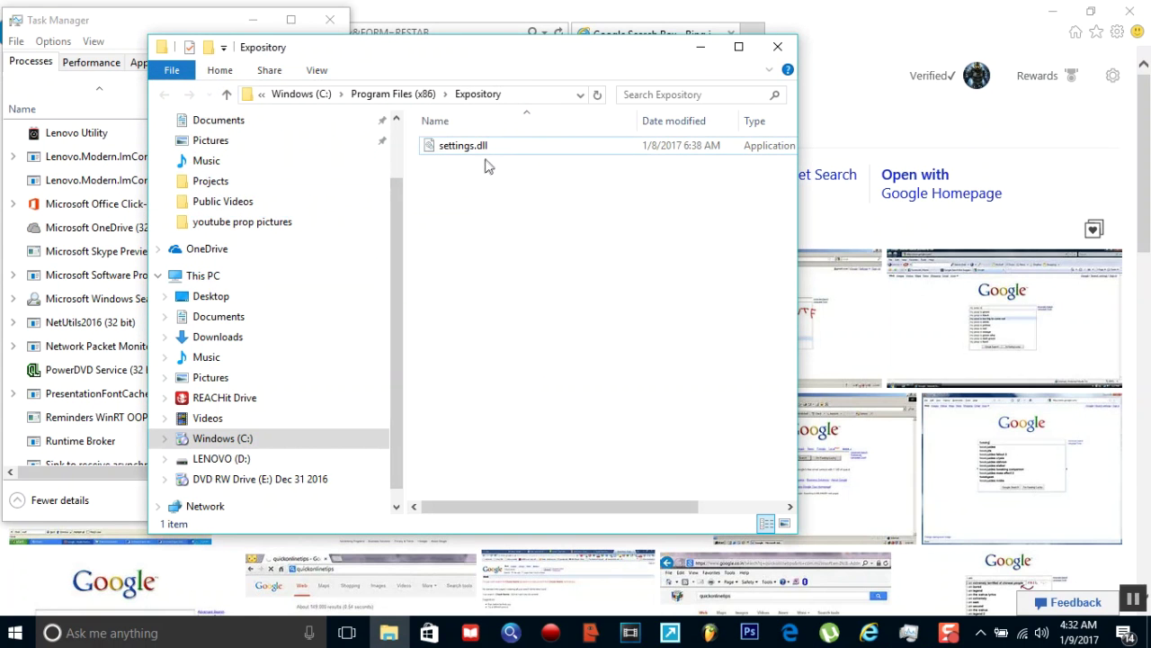
- Delete settings.dll with administrator permission and minimize the browser window
click(489, 160)
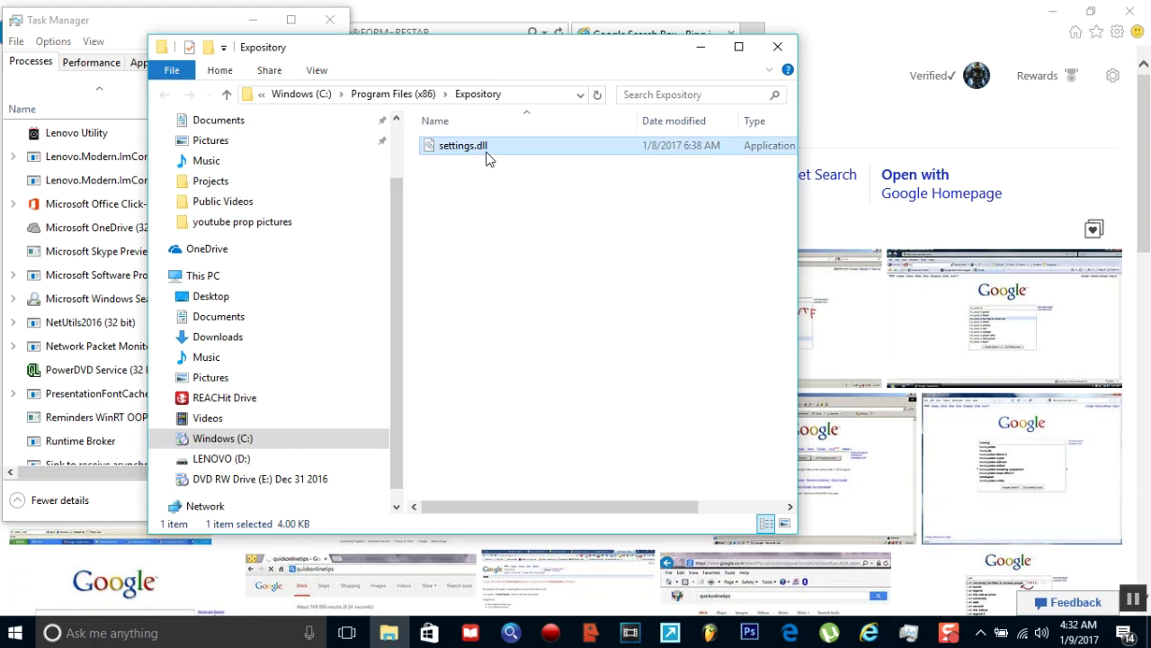
key(Delete)
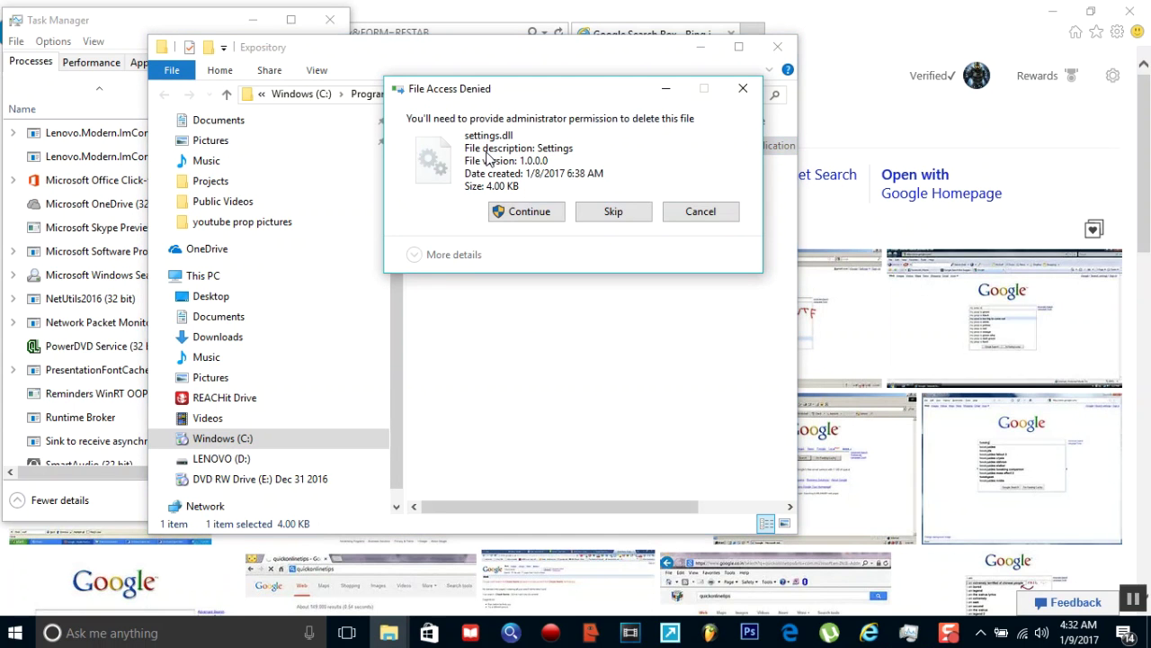
click(529, 212)
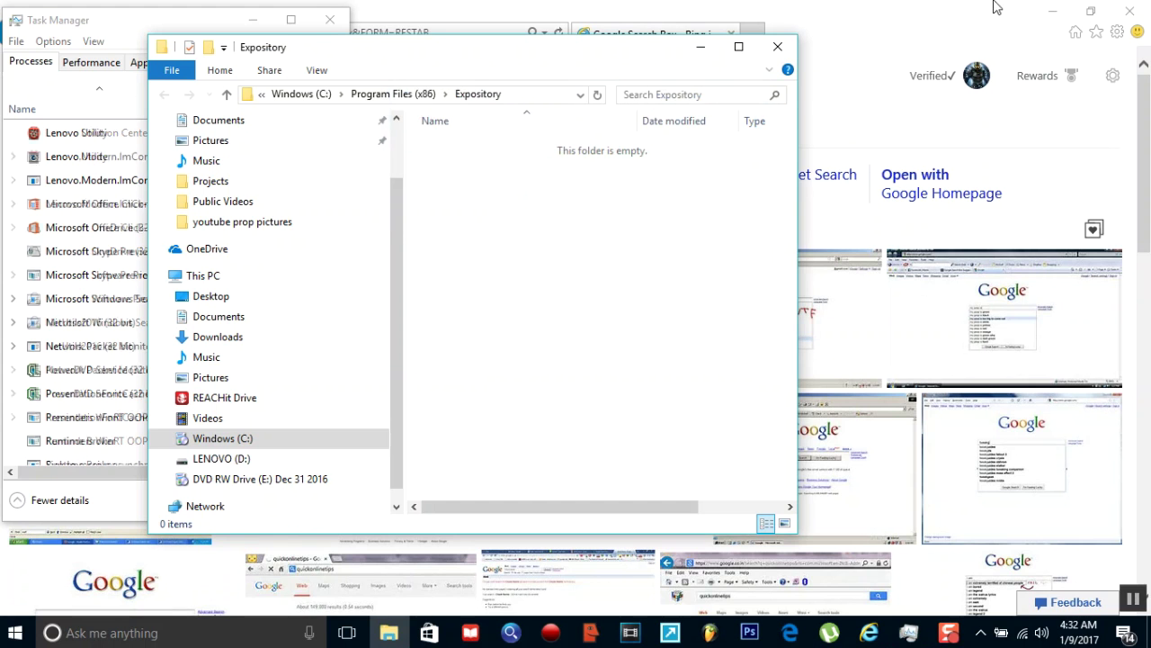
click(1035, 8)
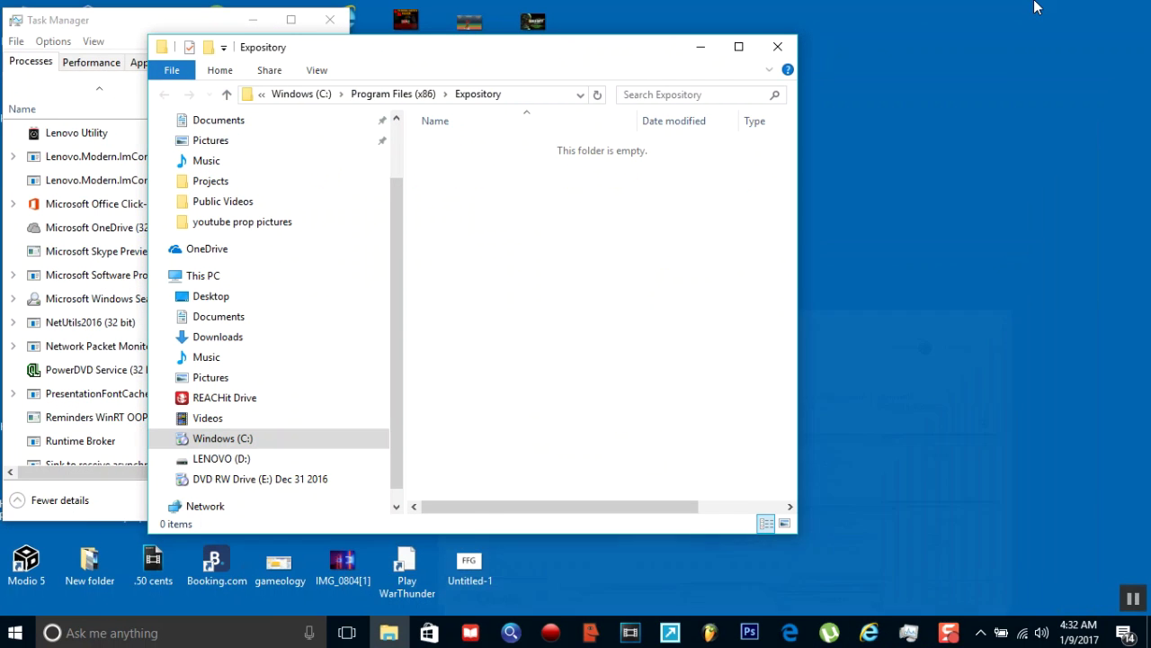
- Minimize the emptied Expository folder and move a slightly shorter Task Manager to the right
click(703, 47)
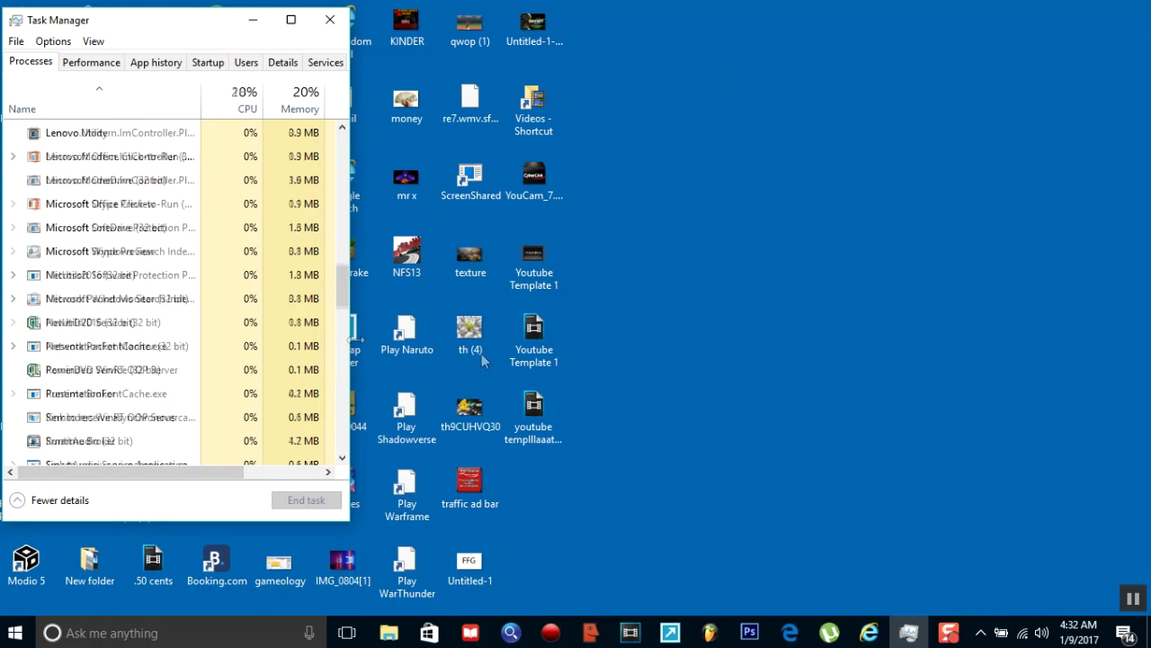
scroll(282, 180, down, 1)
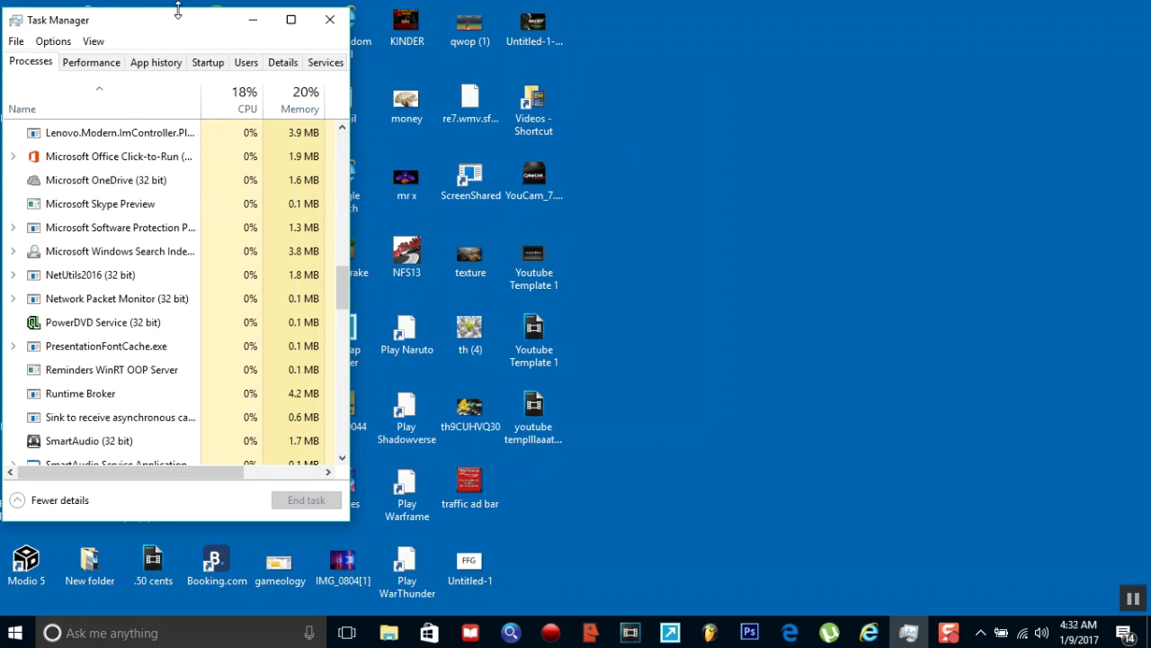
drag(178, 9, 180, 17)
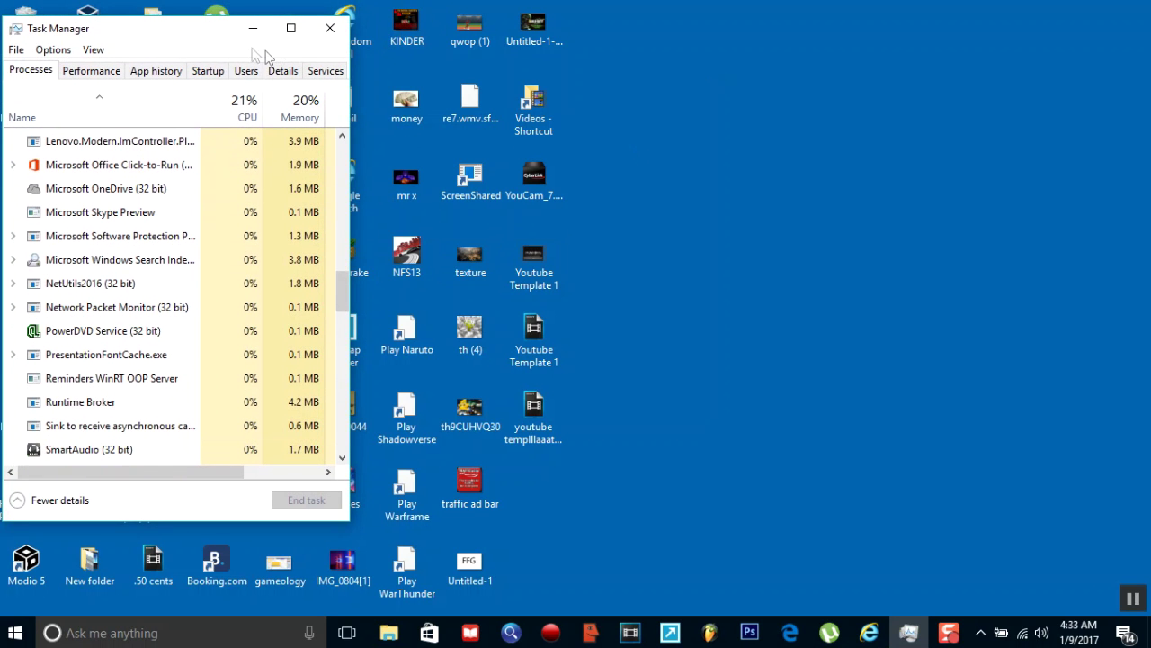
drag(222, 34, 886, 44)
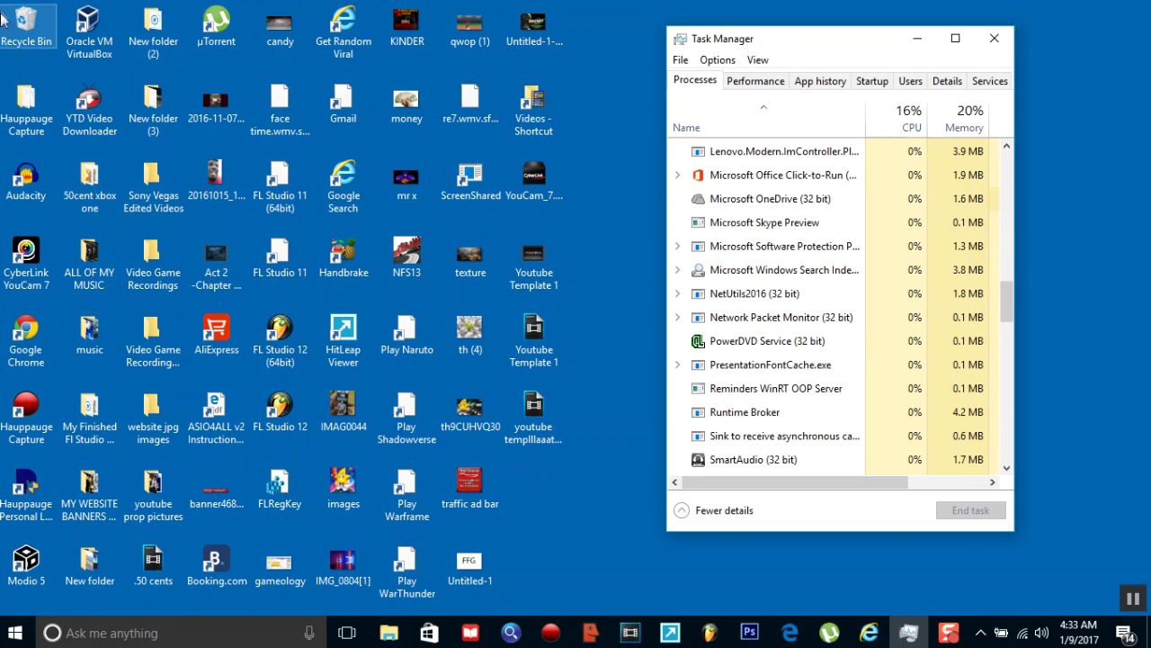
- Open the Recycle Bin, permanently delete its 32 items, and close it
double_click(24, 27)
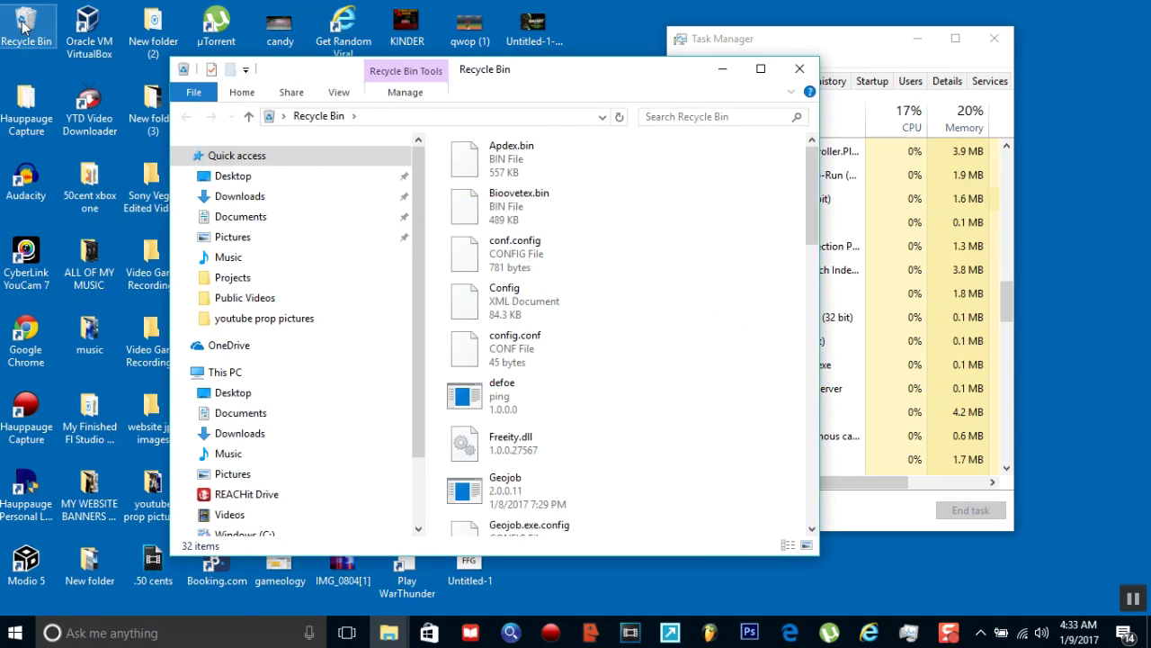
right_click(707, 262)
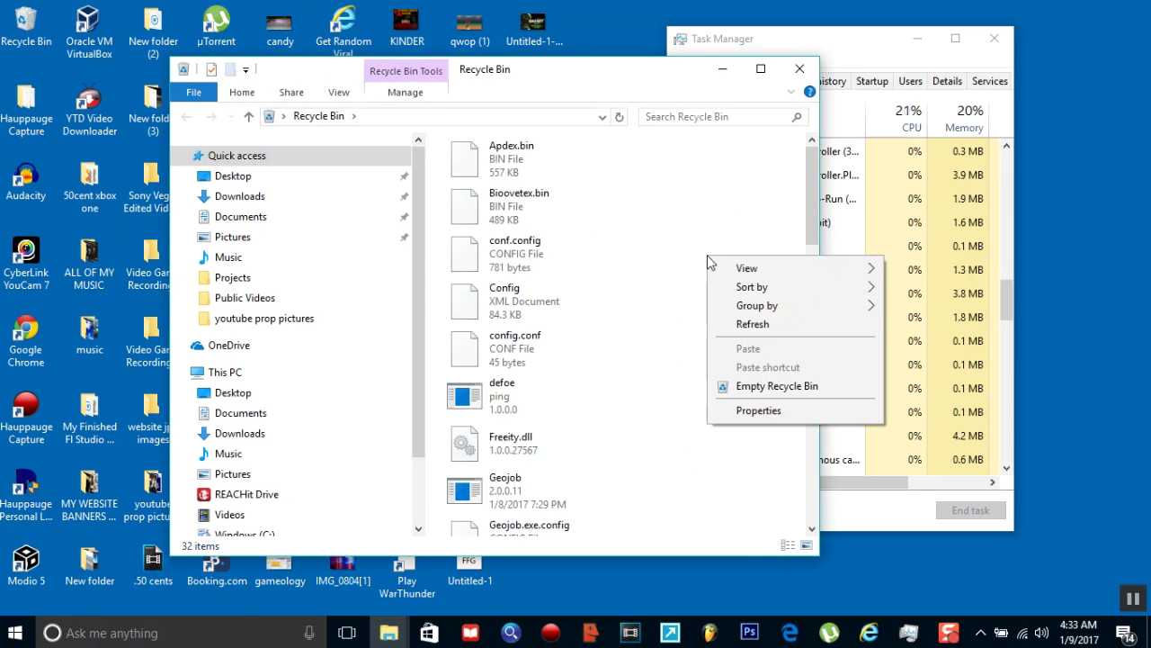
click(784, 384)
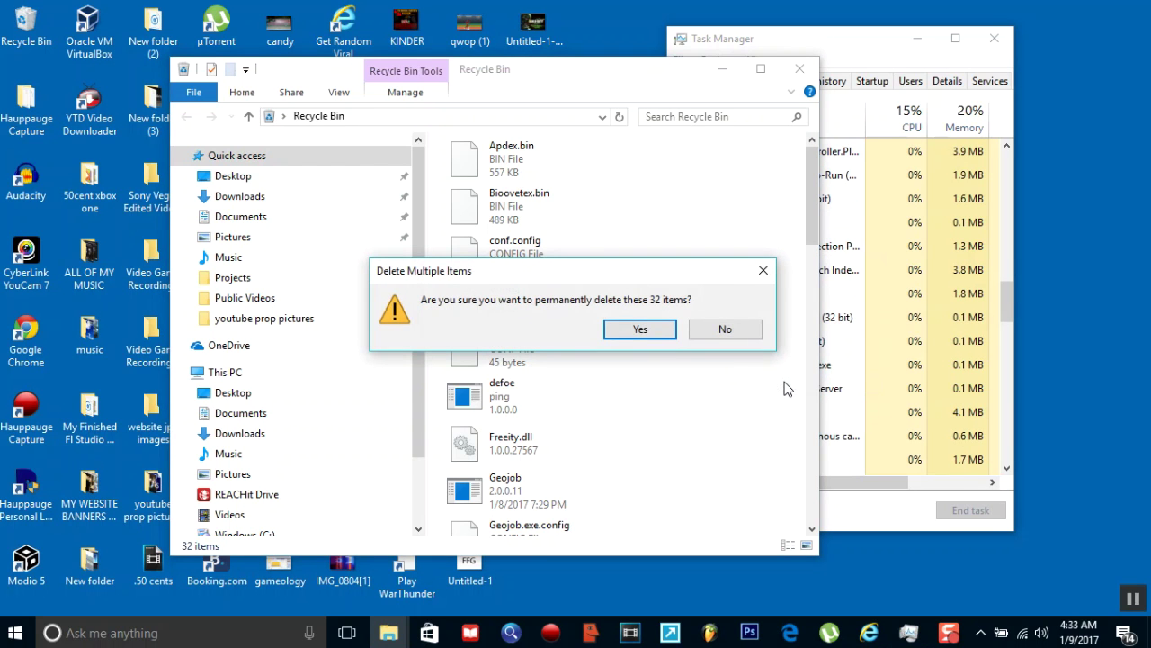
click(658, 334)
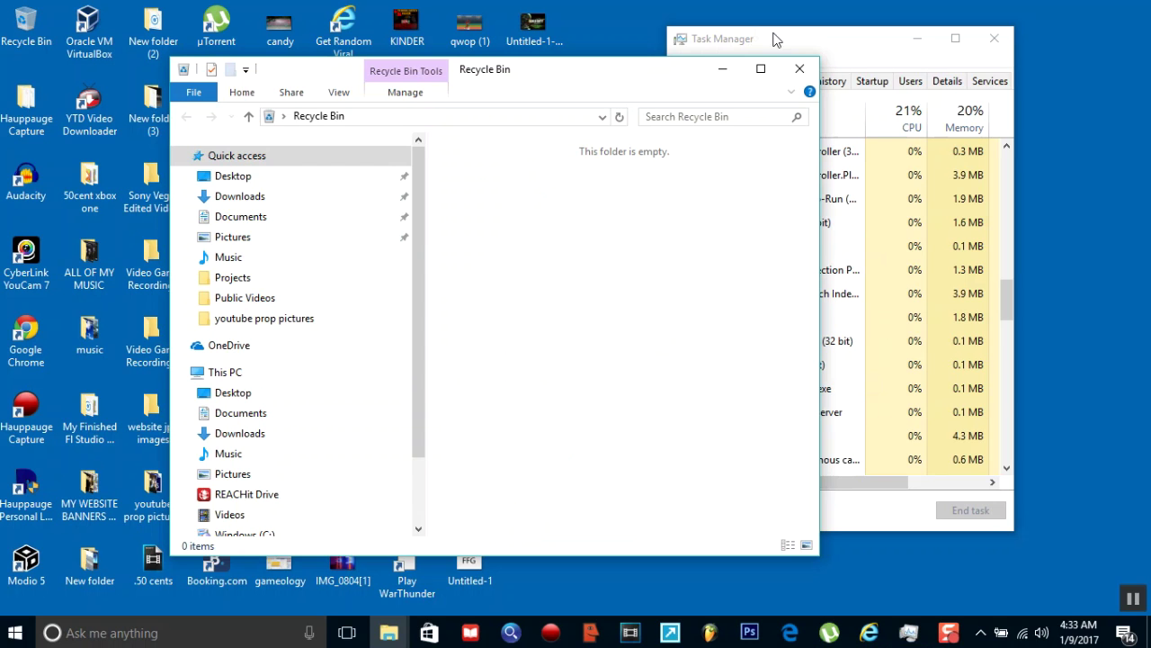
click(800, 68)
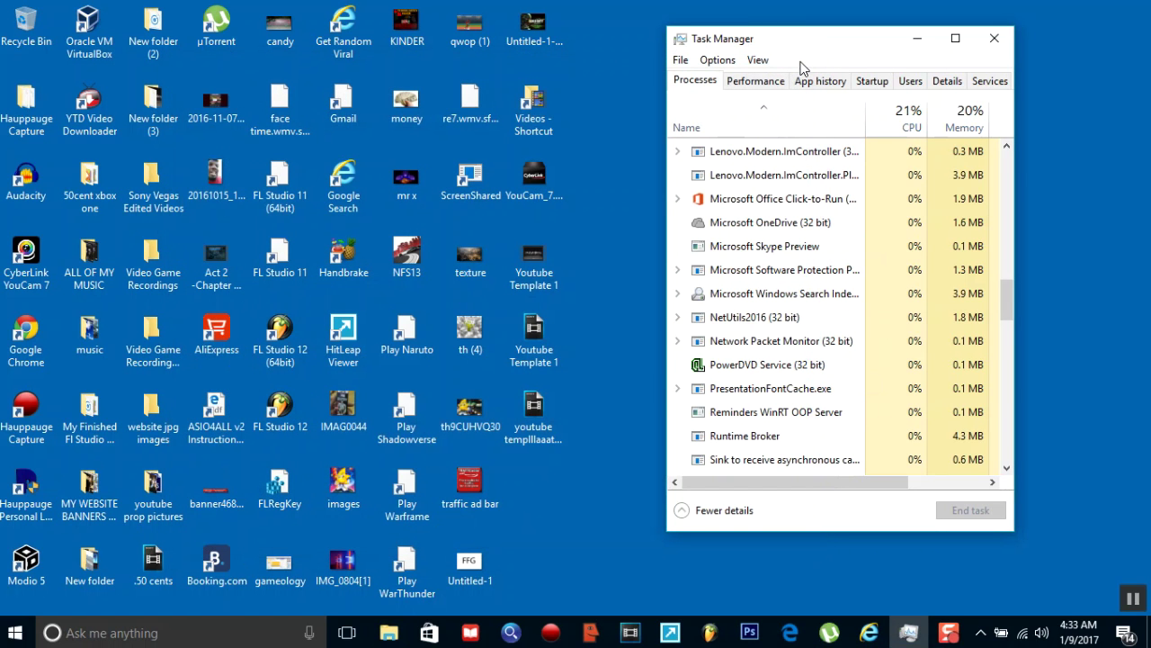